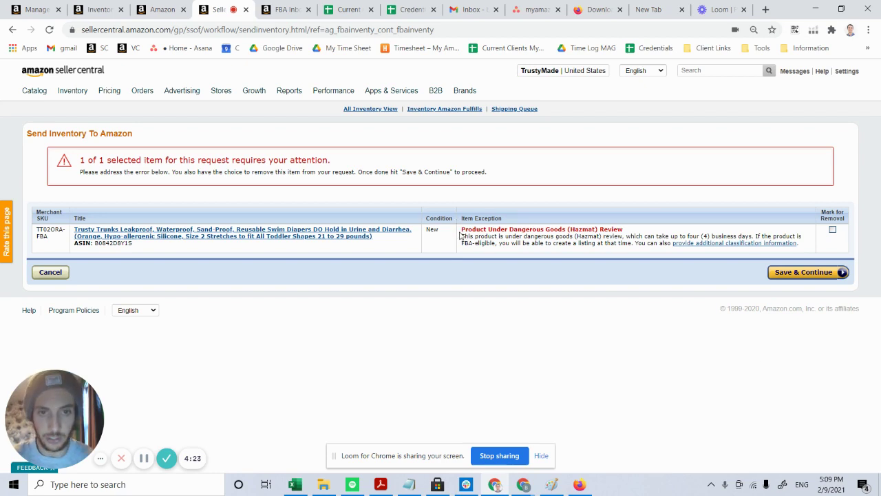
# Open the additional classification information page for the swim diaper product flagged under Dangerous Goods (Hazmat) Review.
pyautogui.moveTo(505, 229); pyautogui.dragTo(553, 228)
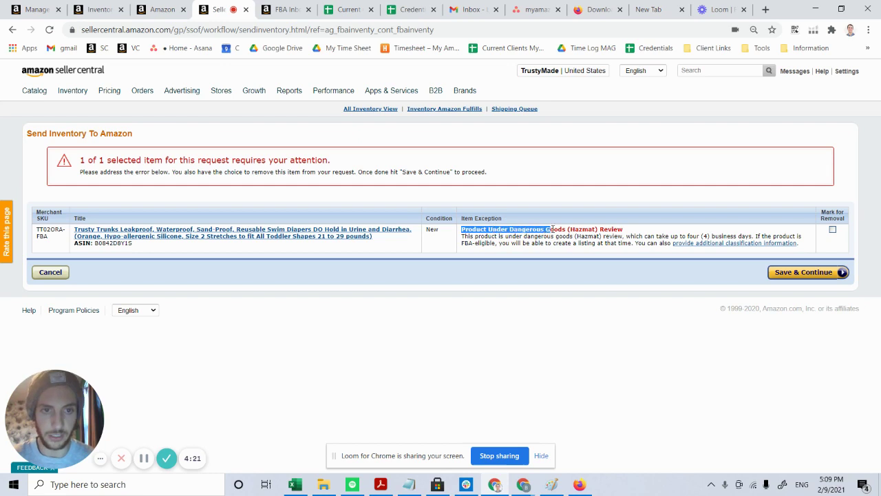
pyautogui.click(583, 228)
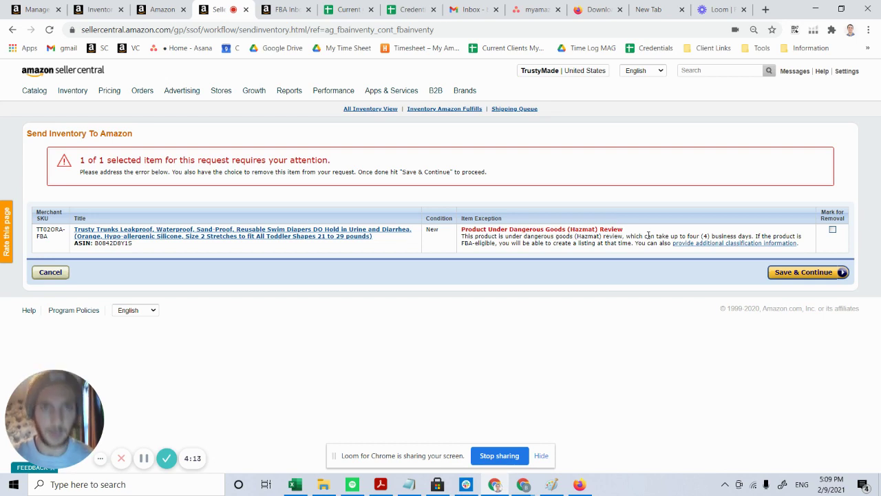
pyautogui.keyDown('ctrl'); pyautogui.click(689, 243); pyautogui.keyUp('ctrl')
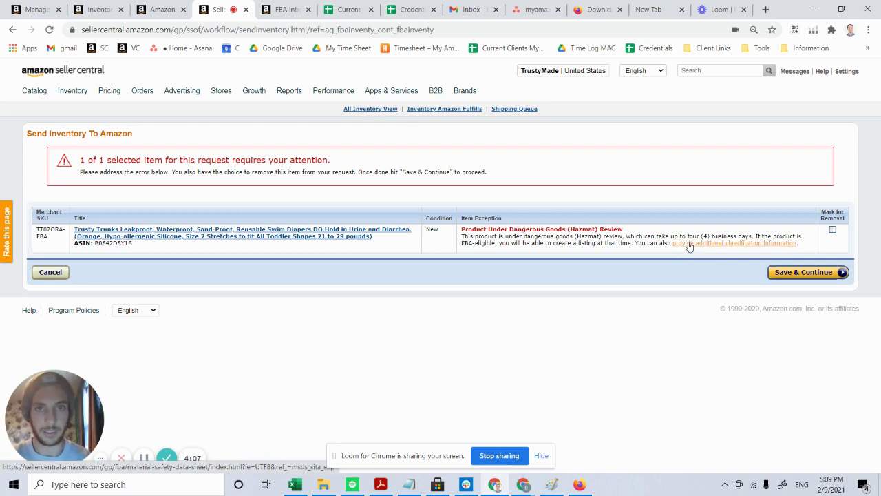
pyautogui.click(280, 6)
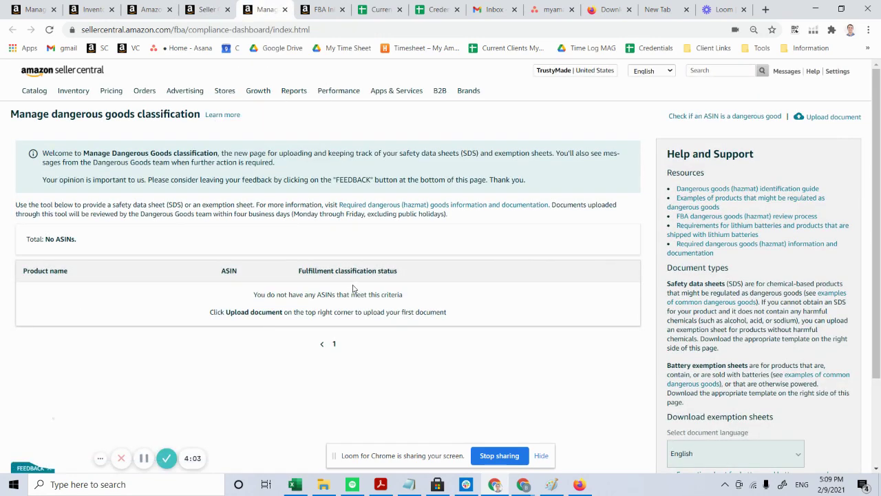
# Download the English exemption sheet for products without harmful chemicals and open it in Excel with editing enabled.
pyautogui.scroll(-3, 571, 337)
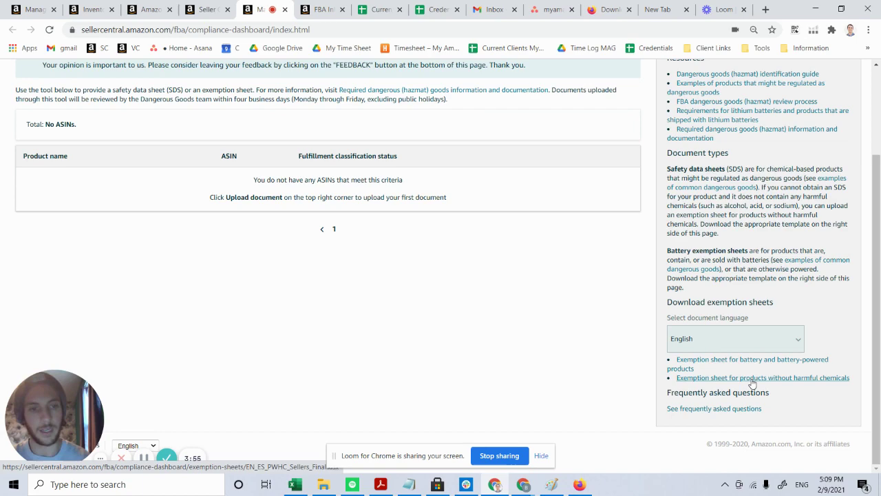
pyautogui.click(752, 380)
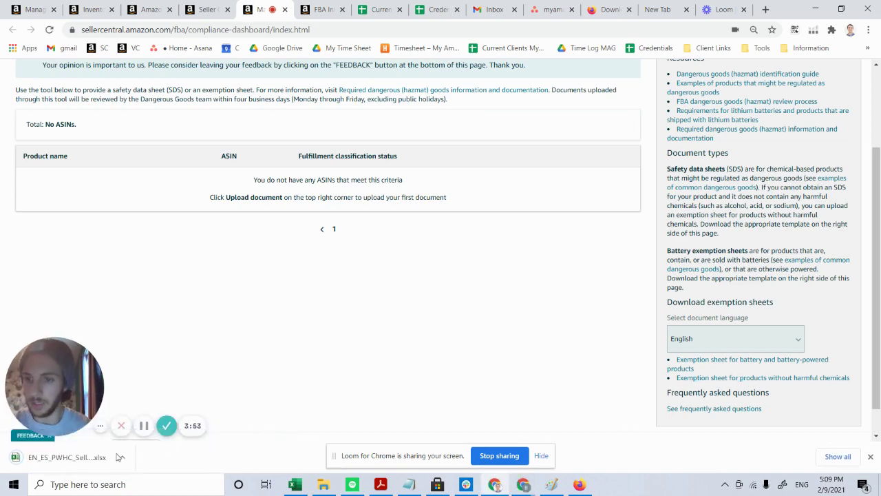
pyautogui.click(118, 457)
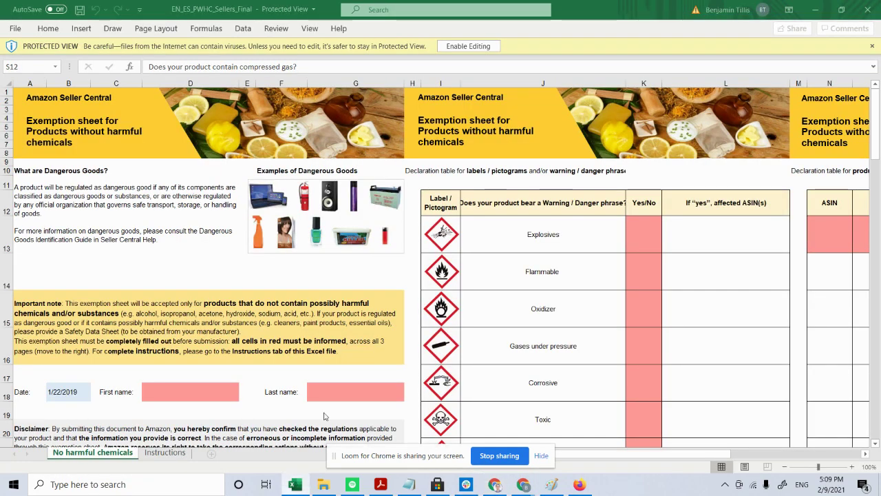
pyautogui.click(468, 46)
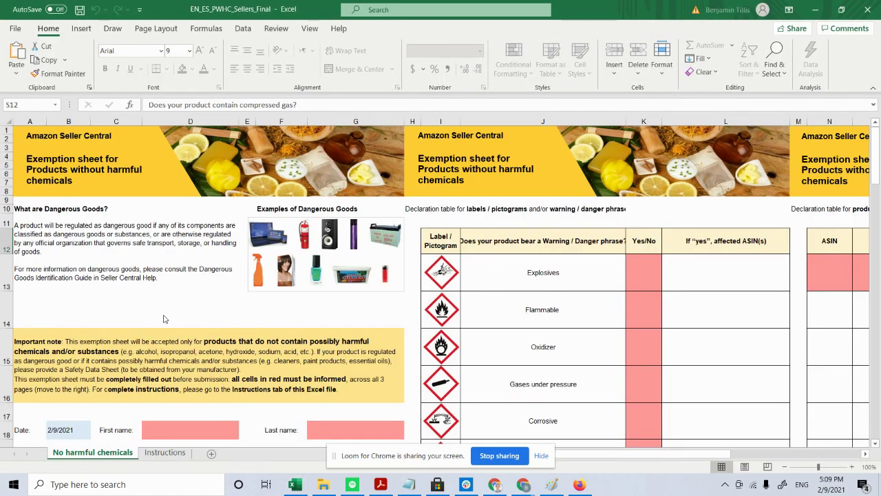
# Fill in the declarant fields with the placeholders "First" as first name and "Name" as last name.
pyautogui.click(163, 319)
pyautogui.scroll(-1, 169, 296)
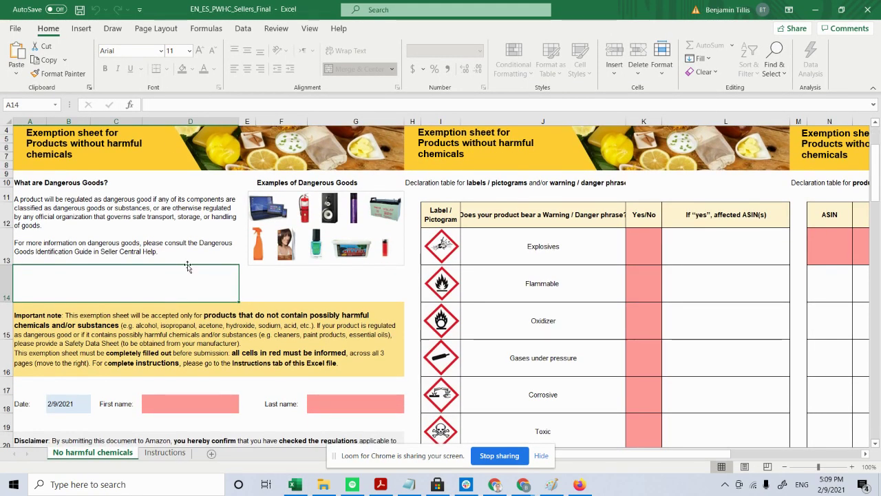
pyautogui.scroll(-2, 187, 266)
pyautogui.click(182, 345)
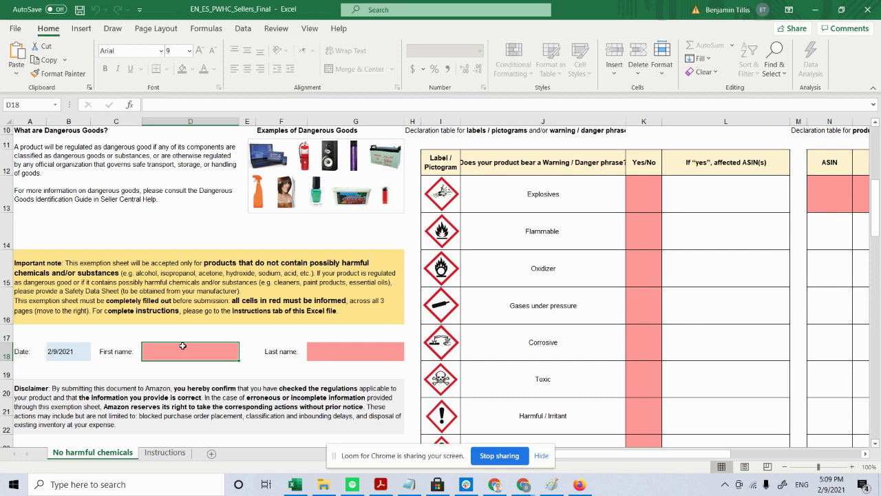
pyautogui.write('First')
pyautogui.press('Tab')
pyautogui.write('Name')
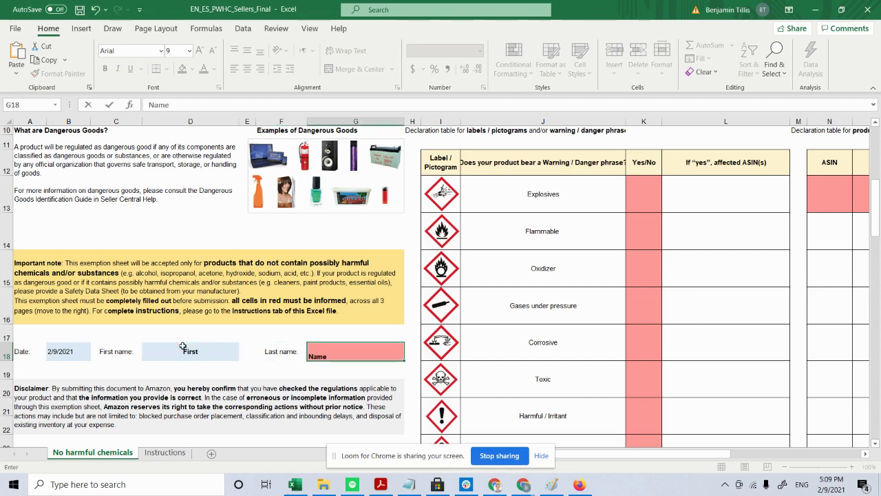
pyautogui.press('Tab')
# Answer No for the Explosives, Flammable and Oxidizer rows of the warning label declaration table.
pyautogui.click(629, 180)
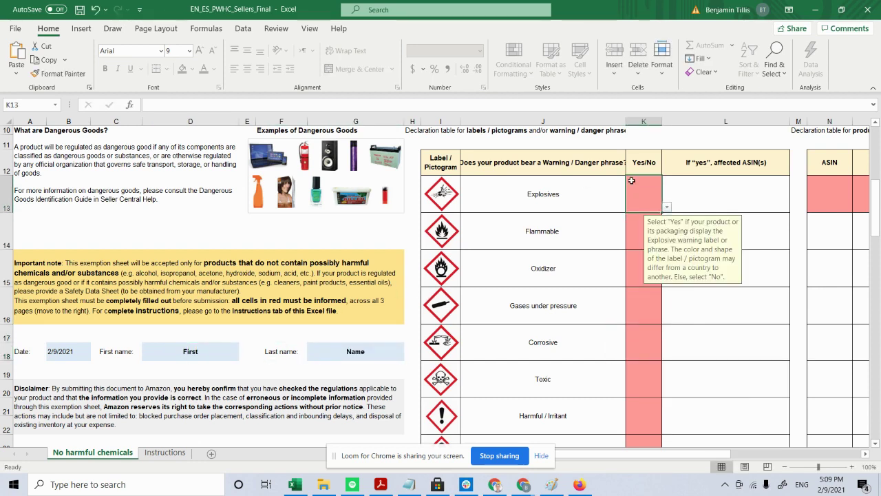
pyautogui.write('No')
pyautogui.press('Return')
pyautogui.write('No')
pyautogui.press('Return')
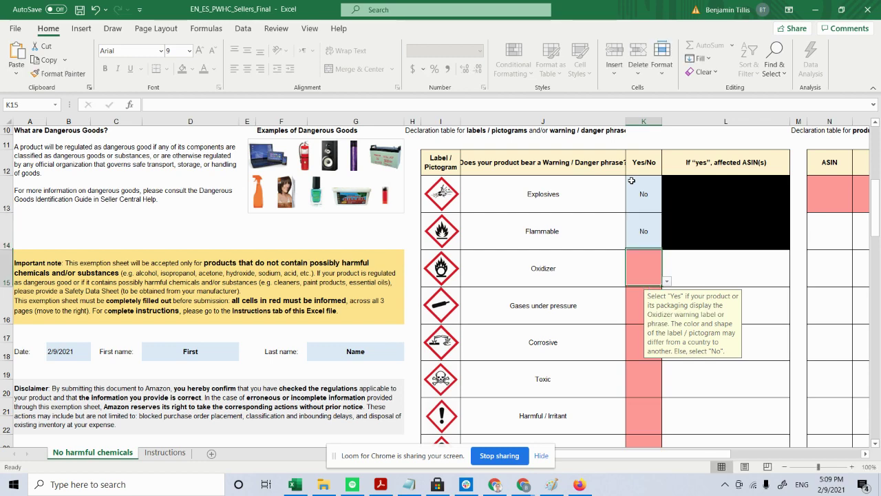
pyautogui.press('Up')
pyautogui.hotkey('ctrl', 'c')
pyautogui.press('Down')
pyautogui.hotkey('ctrl', 'v')
pyautogui.press('Down')
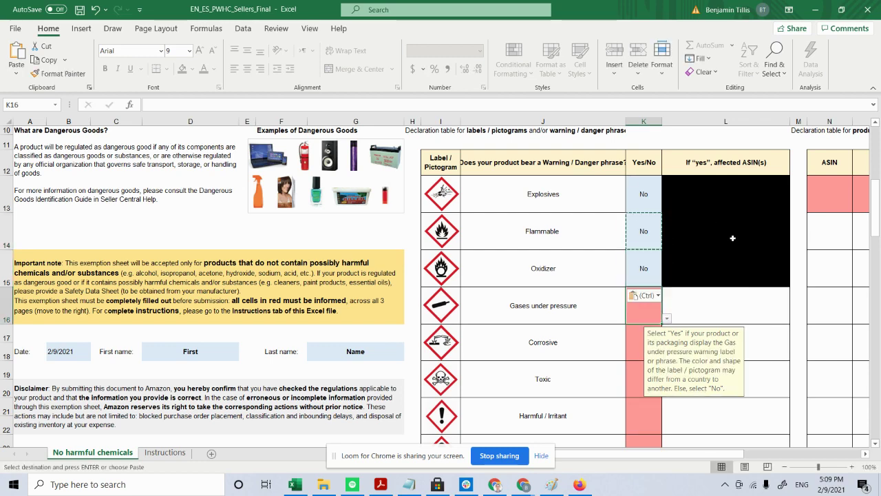
# Answer No for the Gases under pressure and Corrosive rows of the declaration table.
pyautogui.scroll(-1, 631, 181)
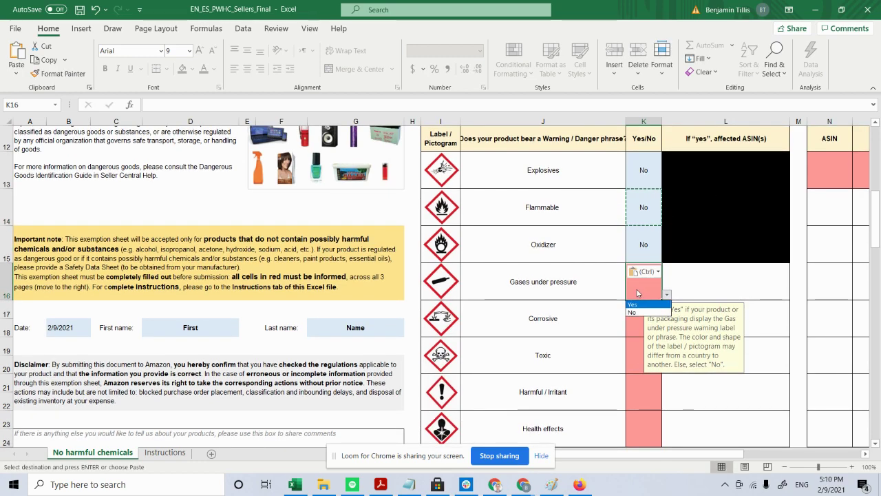
pyautogui.hotkey('alt', 'Down')
pyautogui.press('Down')
pyautogui.press('Return')
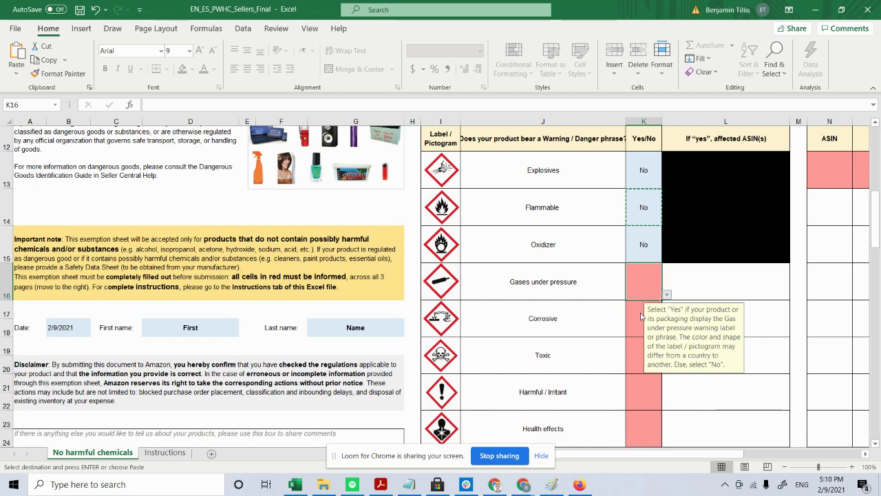
pyautogui.press('Up')
pyautogui.hotkey('ctrl', 'c')
pyautogui.press('Down')
pyautogui.press('Down')
pyautogui.hotkey('ctrl', 'v')
pyautogui.press('Down')
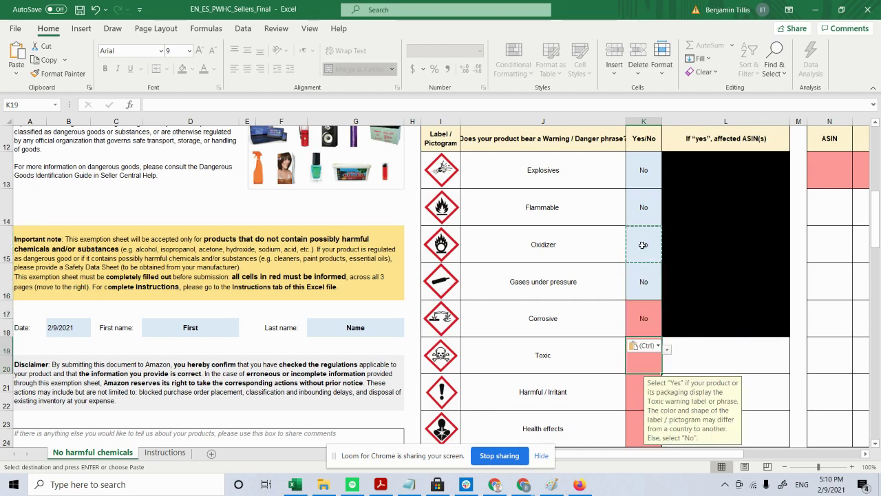
# Fill No into all remaining declaration rows, from Toxic through Aquatic toxicity.
pyautogui.hotkey('shift', 'Down')
pyautogui.hotkey('shift', 'Down')
pyautogui.hotkey('shift', 'Down')
pyautogui.hotkey('shift', 'Down')
pyautogui.hotkey('shift', 'Down')
pyautogui.hotkey('shift', 'Down')
pyautogui.hotkey('ctrl', 'v')
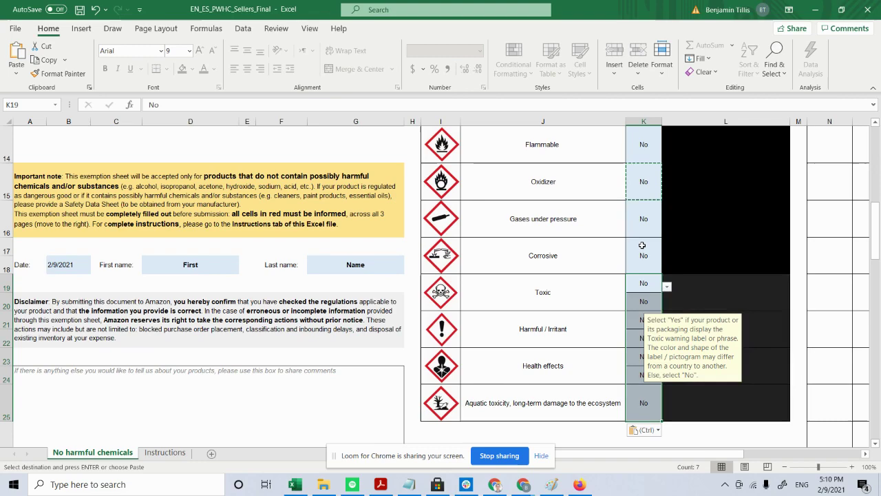
pyautogui.click(700, 259)
# Copy the flagged product's ASIN B0842D8Y1S from the Send Inventory page into the first ASIN cell of the exemption sheet.
pyautogui.scroll(4, 700, 259)
pyautogui.hscroll(6, 700, 258)
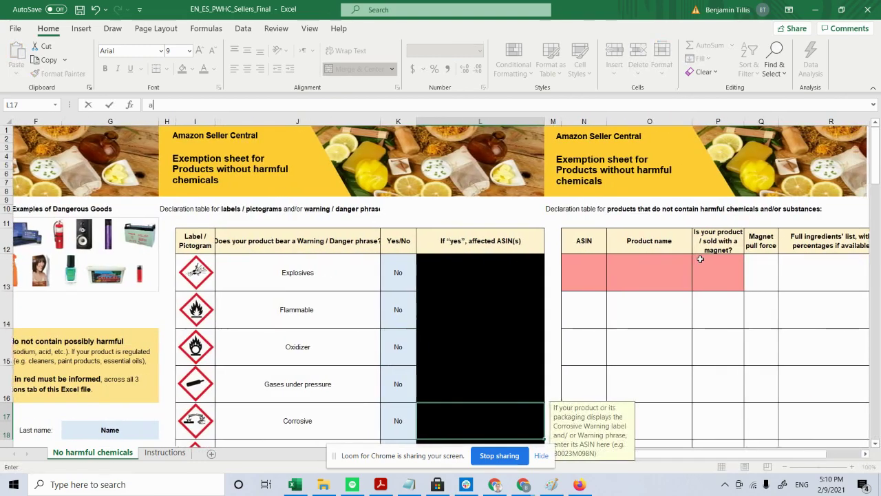
pyautogui.write('a')
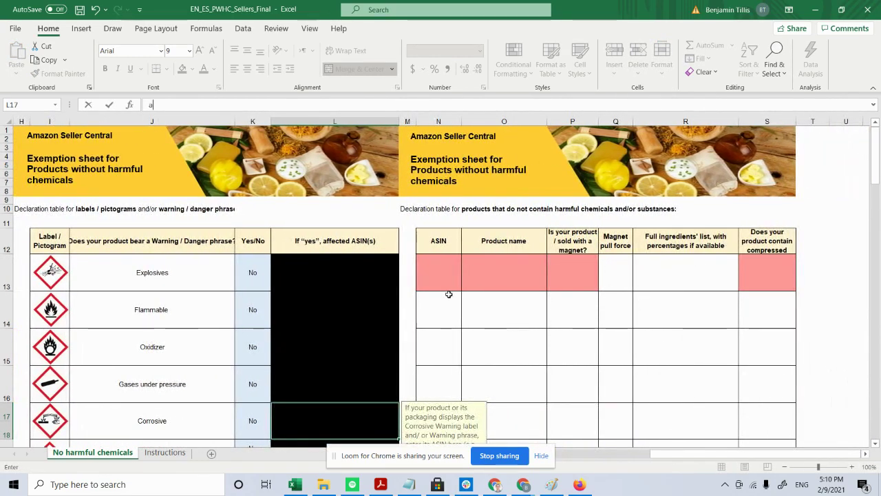
pyautogui.click(448, 293)
pyautogui.press('super+Tab')
pyautogui.click(408, 151)
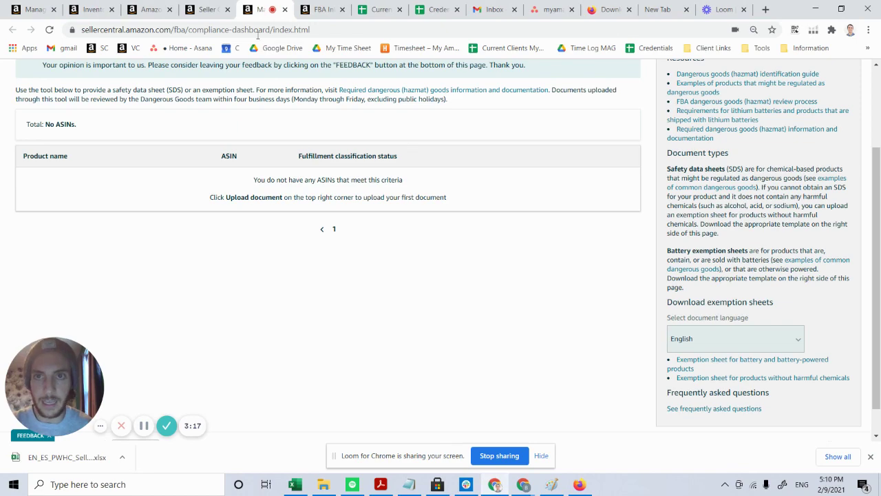
pyautogui.click(207, 9)
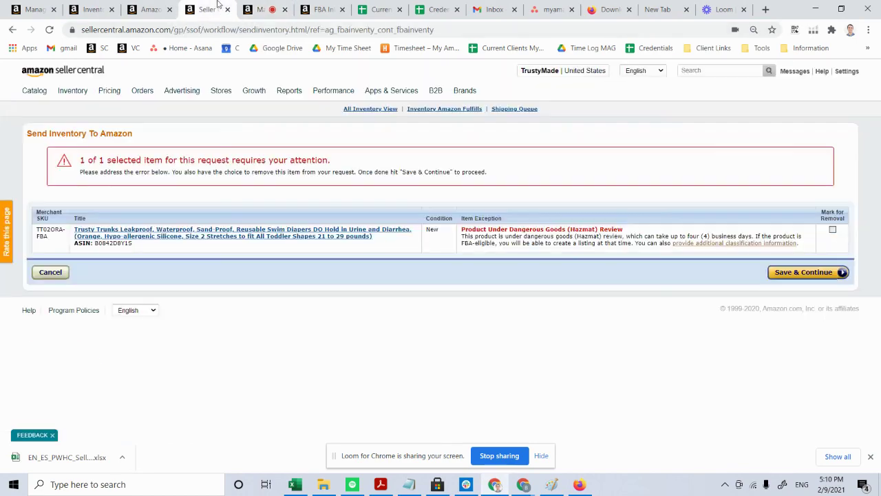
pyautogui.doubleClick(113, 243)
pyautogui.press('super+Tab')
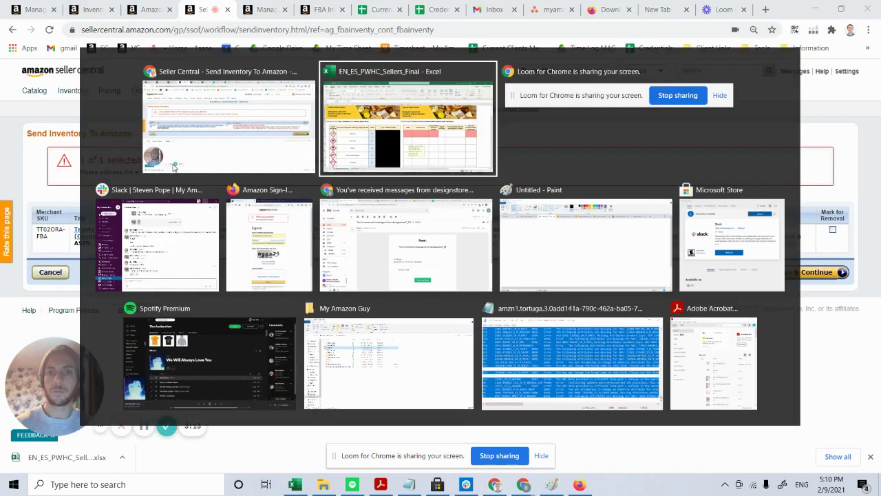
pyautogui.click(417, 96)
pyautogui.click(448, 267)
pyautogui.hotkey('ctrl', 'v')
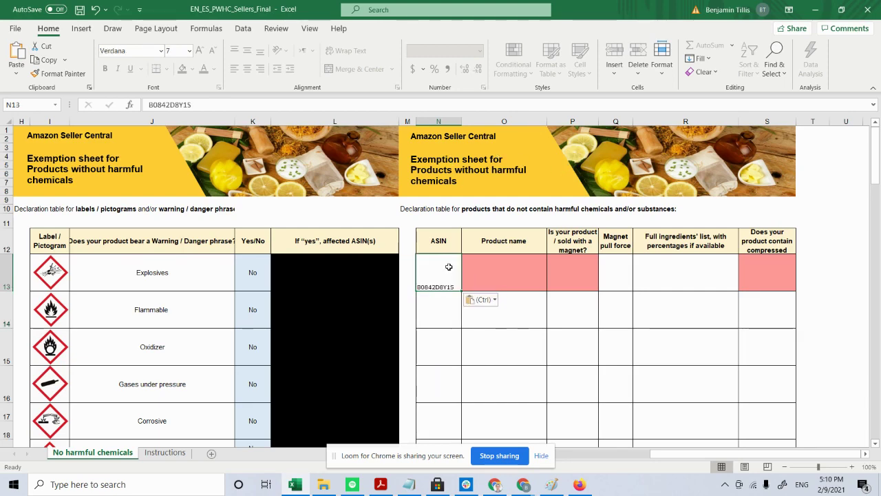
# Copy the full Trusty Trunks product title from the Send Inventory page into the sheet's first Product name cell.
pyautogui.hotkey('alt', 'Tab')
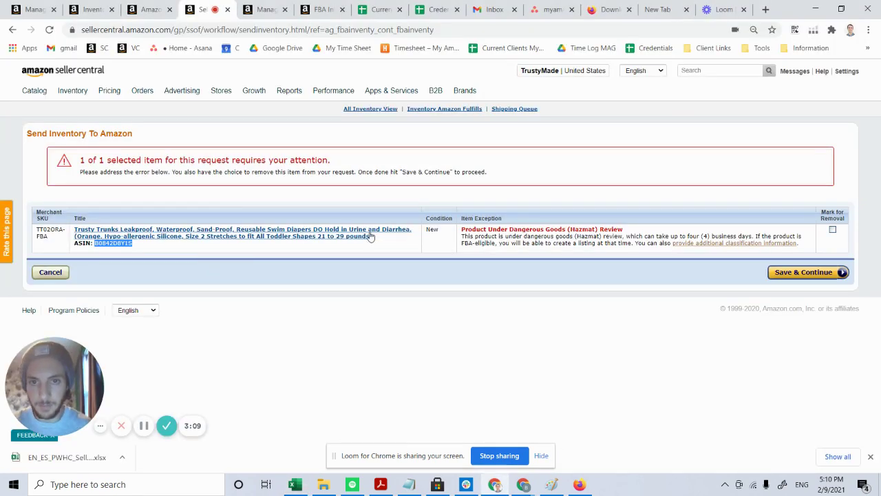
pyautogui.moveTo(373, 236); pyautogui.dragTo(74, 234)
pyautogui.hotkey('ctrl', 'c')
pyautogui.hotkey('alt', 'Tab')
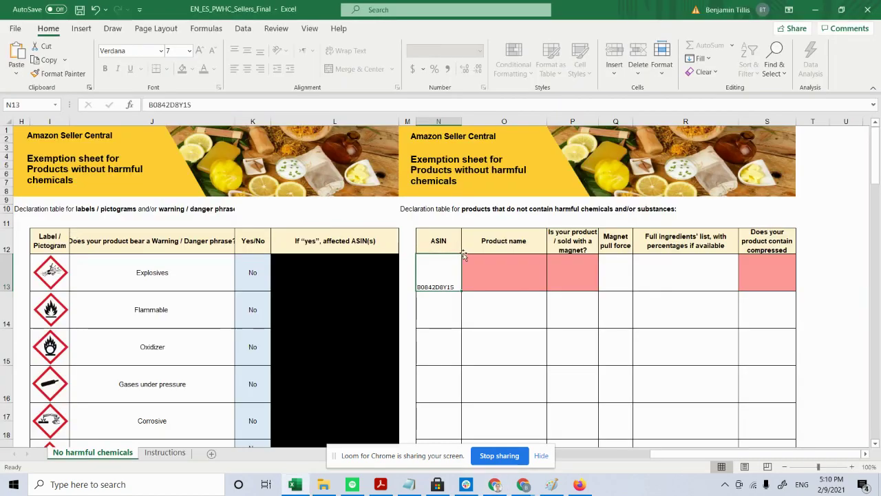
pyautogui.click(473, 262)
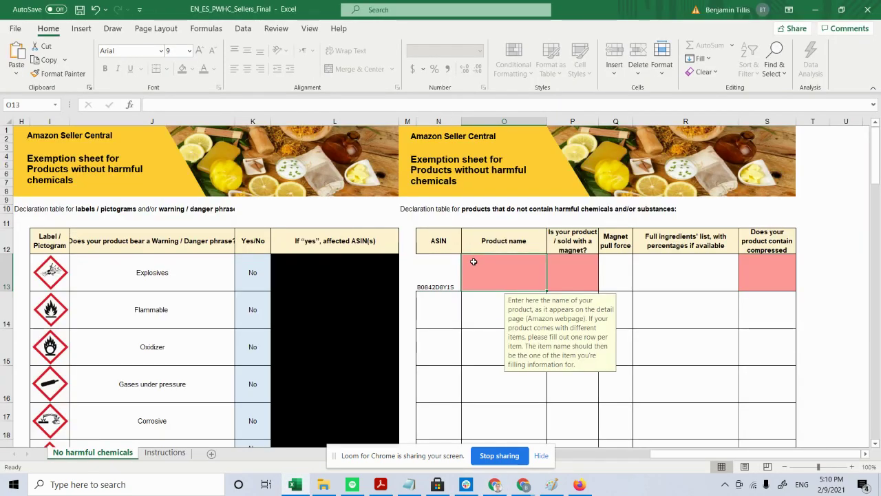
pyautogui.hotkey('ctrl', 'v')
# Answer No to whether the product is or is sold with a magnet.
pyautogui.click(582, 280)
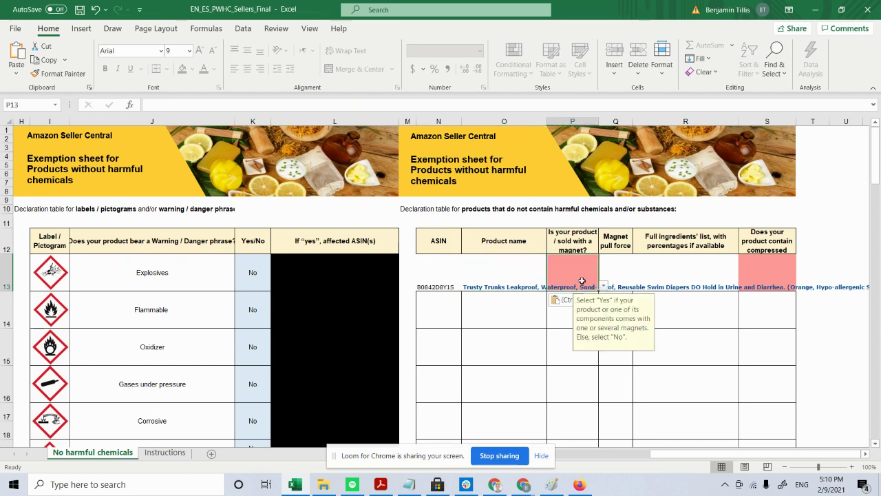
pyautogui.write('No')
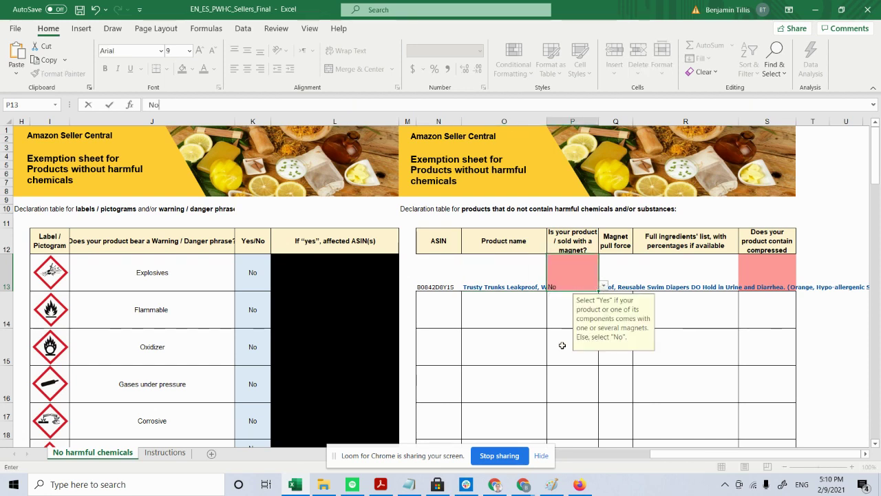
pyautogui.press('Return')
pyautogui.click(572, 241)
pyautogui.click(581, 274)
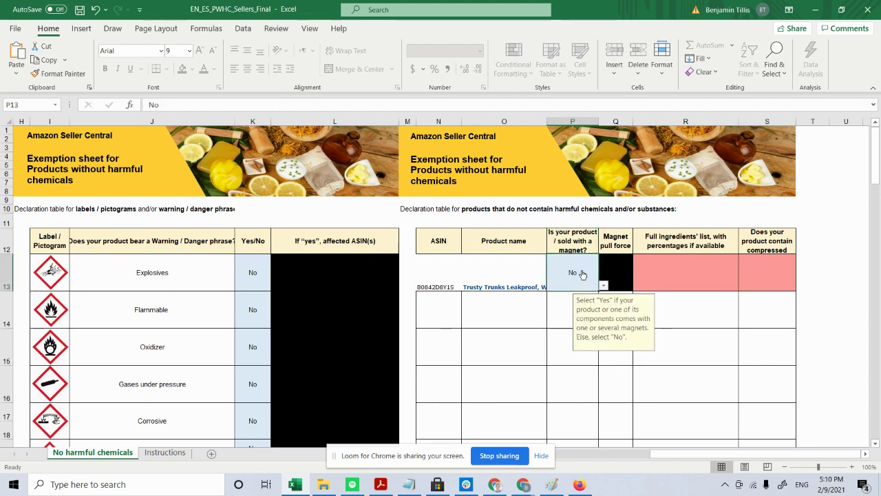
# Answer No to whether the first listed product contains compressed gas.
pyautogui.click(620, 273)
pyautogui.click(662, 271)
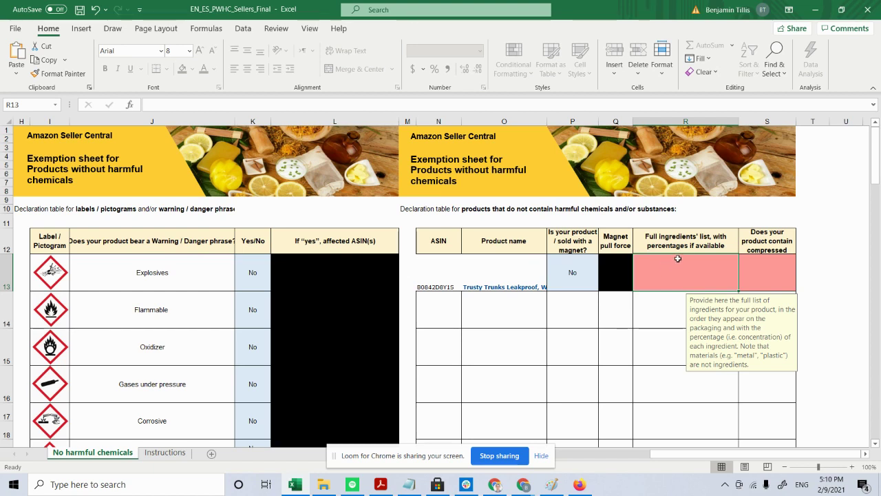
pyautogui.click(754, 270)
pyautogui.click(762, 239)
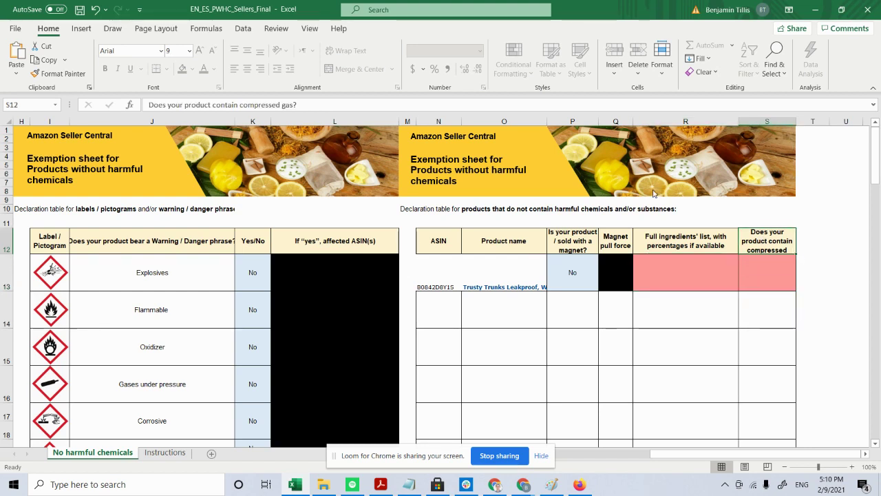
pyautogui.press('Down')
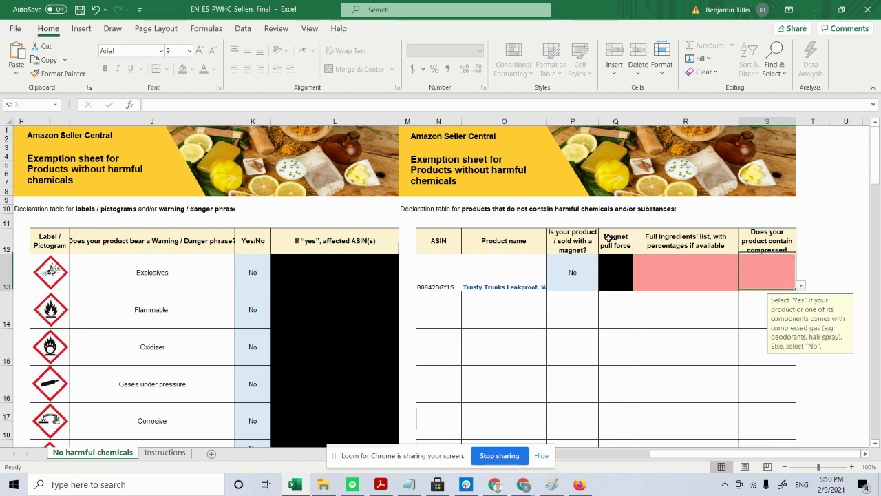
pyautogui.write('No')
# Enter NA as the full ingredients' list for the first product.
pyautogui.press('Left')
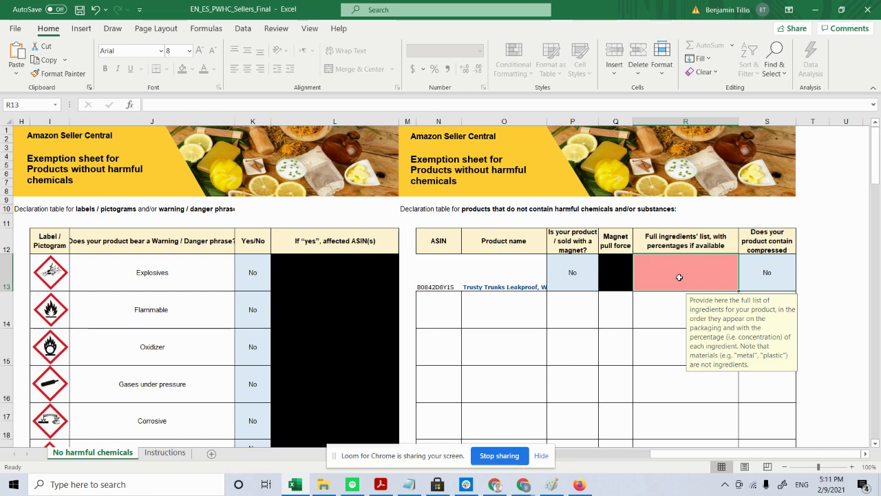
pyautogui.write('NA')
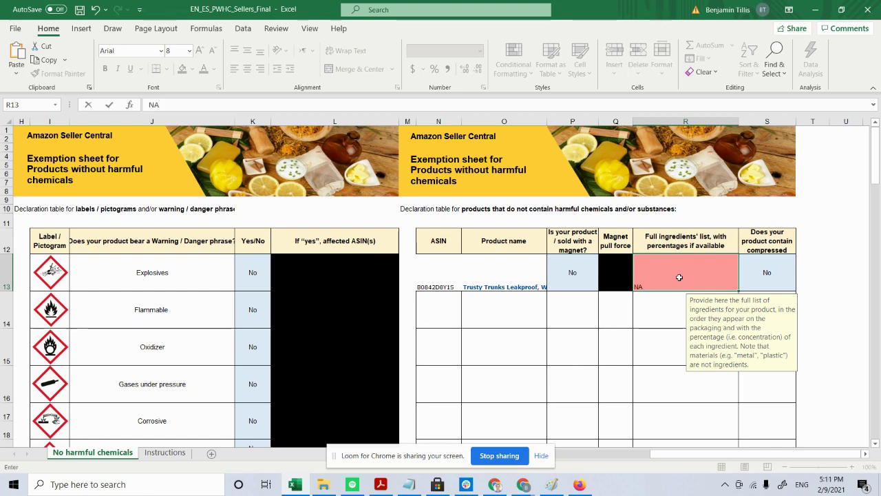
pyautogui.press('Left')
# Read through the Instructions sheet, checking the guidance on product names, magnets, pull force and ingredients.
pyautogui.scroll(-5, 679, 277)
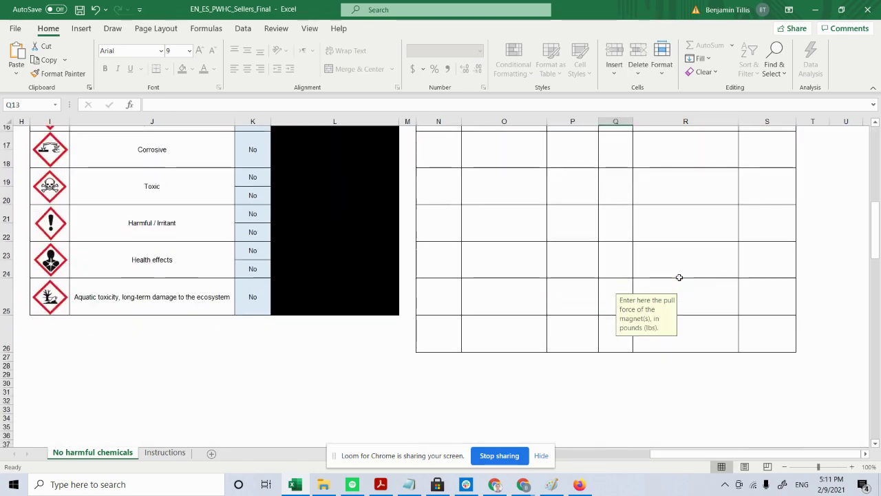
pyautogui.click(163, 453)
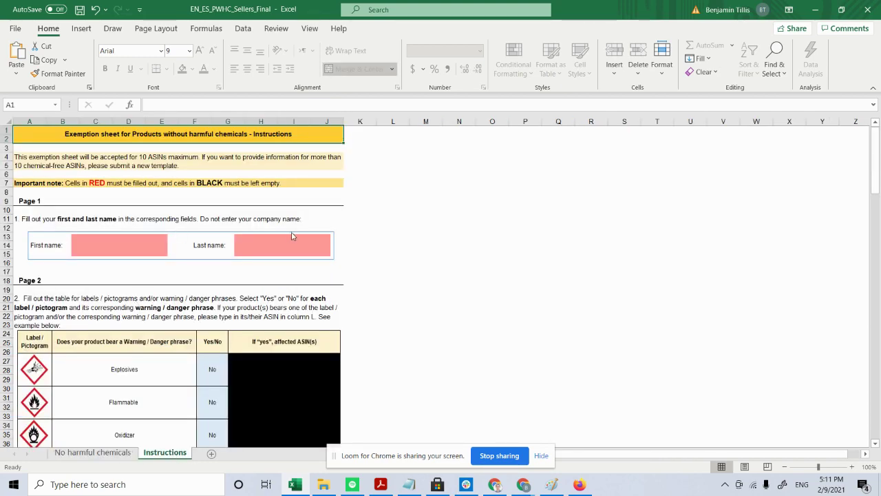
pyautogui.scroll(-6, 290, 233)
pyautogui.click(124, 453)
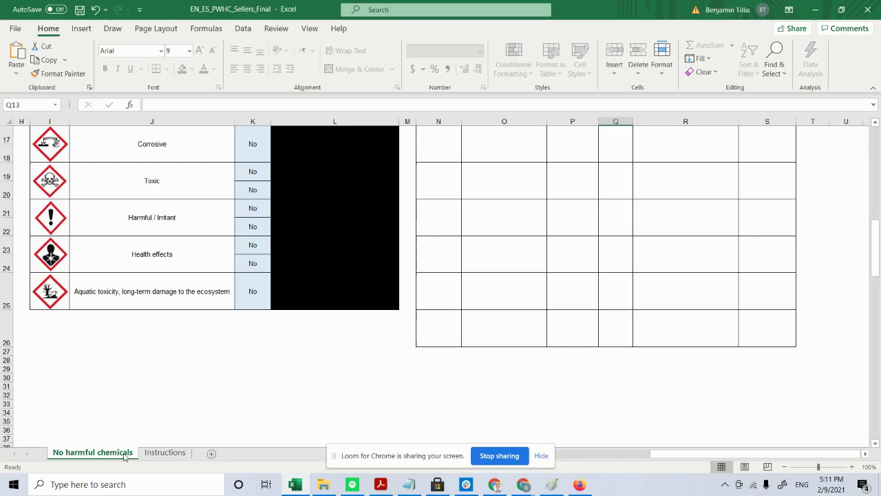
pyautogui.click(163, 452)
pyautogui.scroll(-5, 155, 372)
pyautogui.scroll(-7, 155, 371)
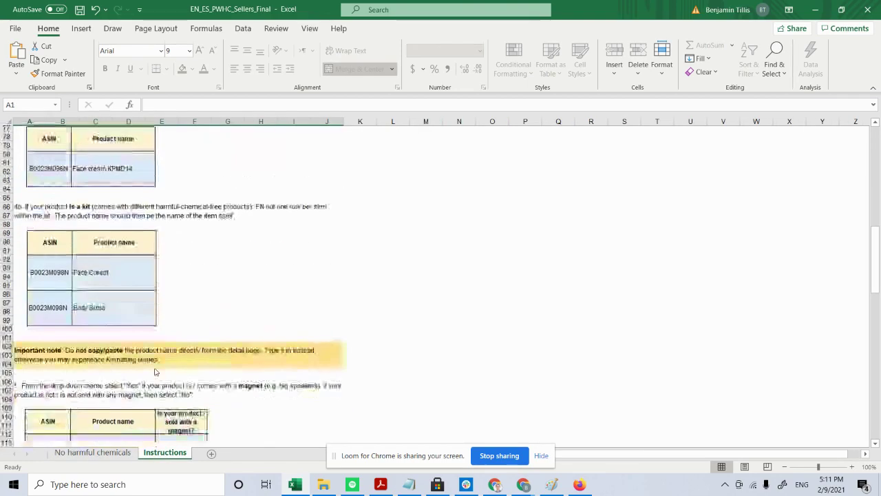
pyautogui.scroll(-10, 155, 372)
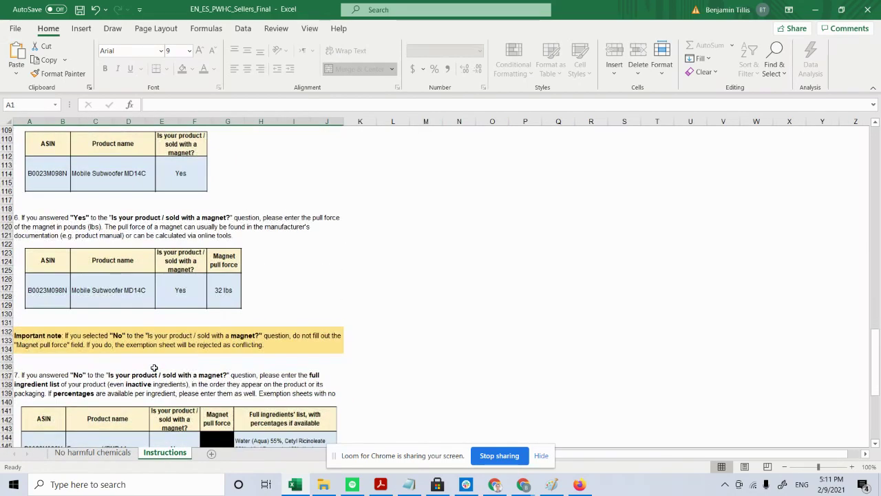
pyautogui.scroll(20, 154, 368)
# Return to the No harmful chemicals sheet and save the completed workbook.
pyautogui.click(92, 453)
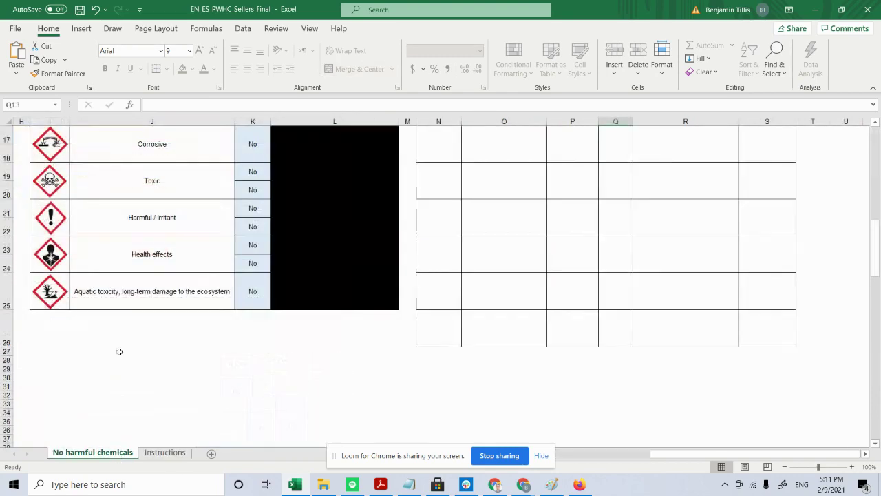
pyautogui.click(135, 292)
pyautogui.scroll(5, 136, 293)
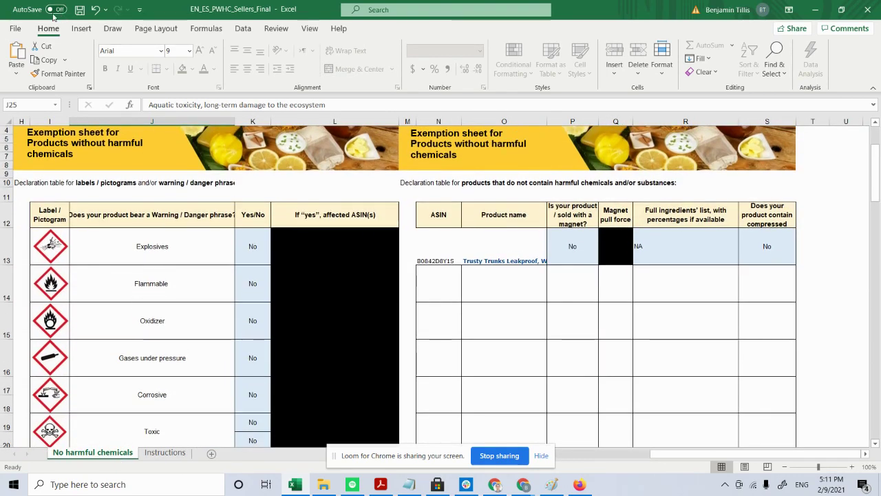
pyautogui.click(15, 28)
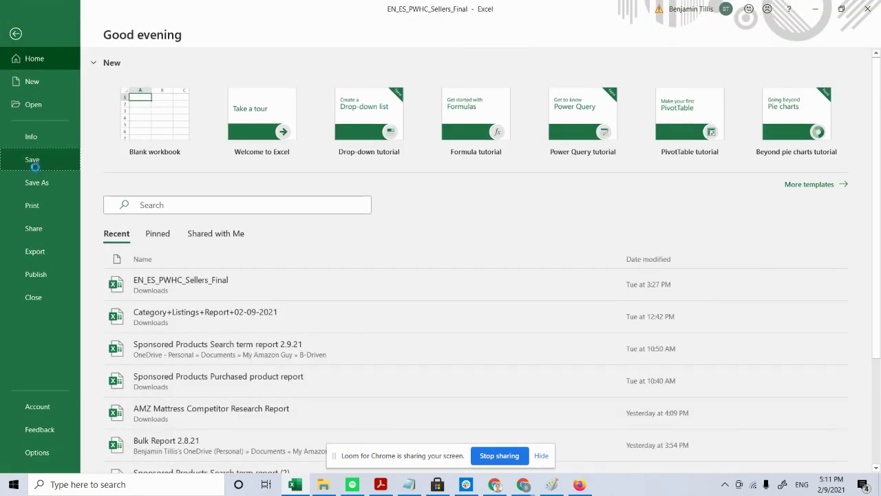
pyautogui.click(34, 163)
# Switch to Chrome and start a document upload on Seller Central's Manage dangerous goods classification page.
pyautogui.hotkey('alt', 'Tab')
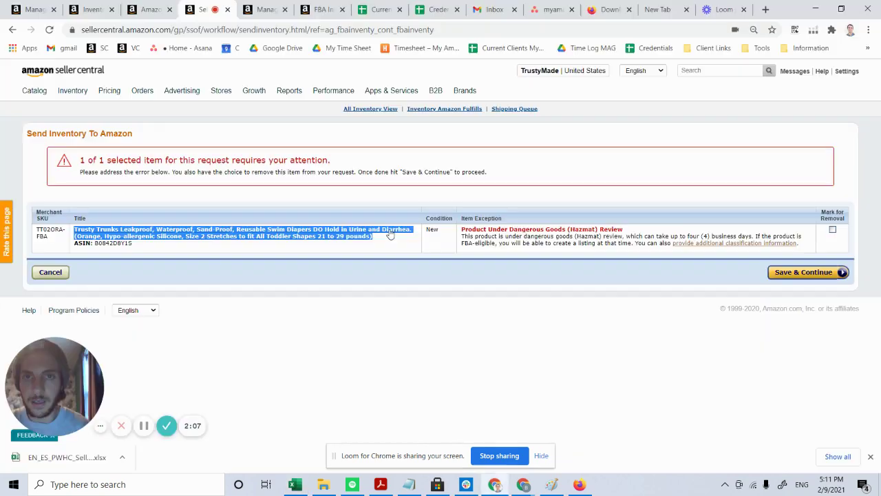
pyautogui.click(148, 9)
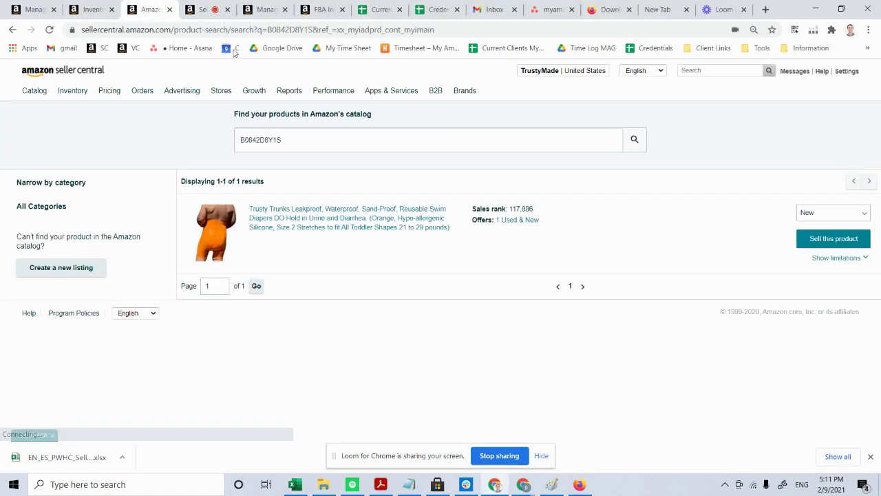
pyautogui.click(262, 7)
pyautogui.scroll(3, 222, 193)
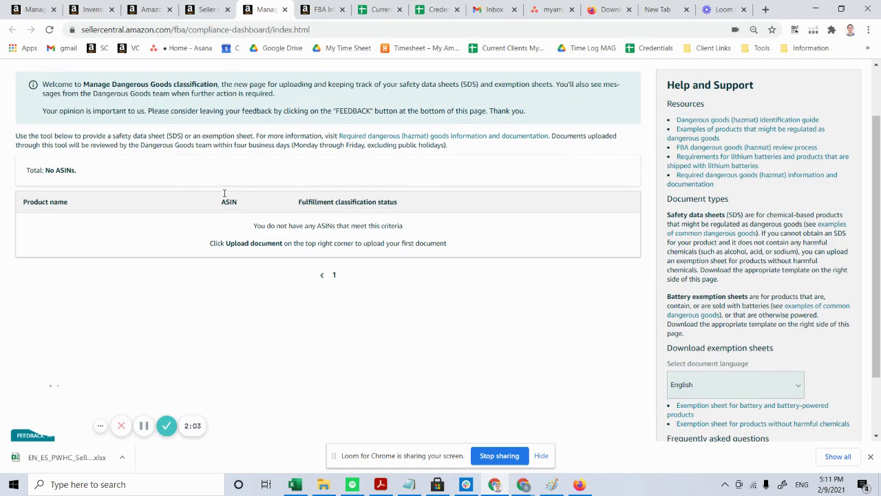
pyautogui.press('super+d')
pyautogui.hotkey('alt', 'Tab')
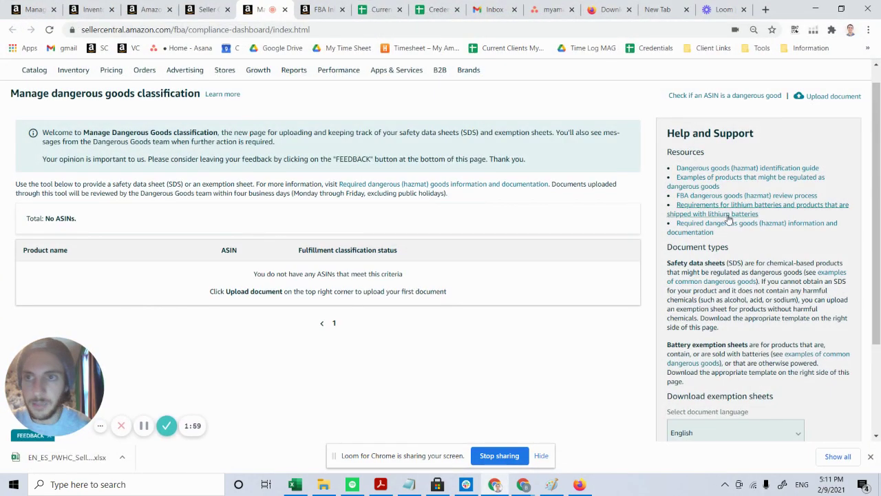
pyautogui.scroll(1, 721, 224)
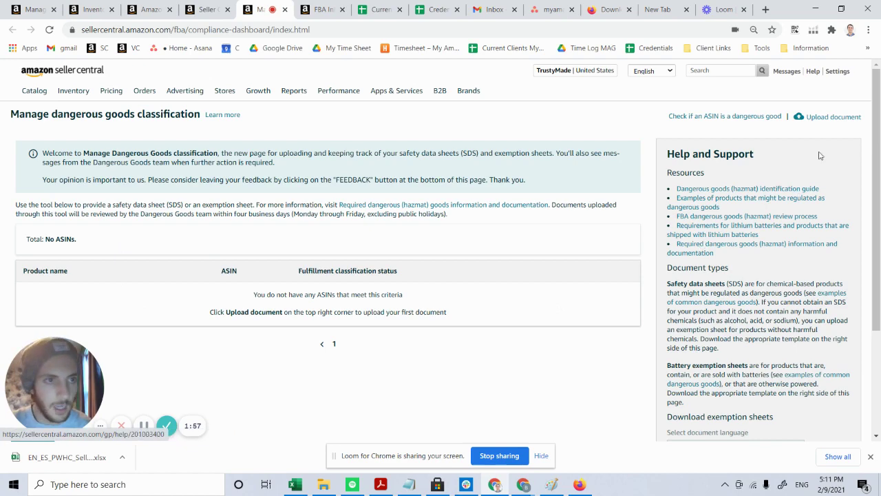
pyautogui.click(826, 122)
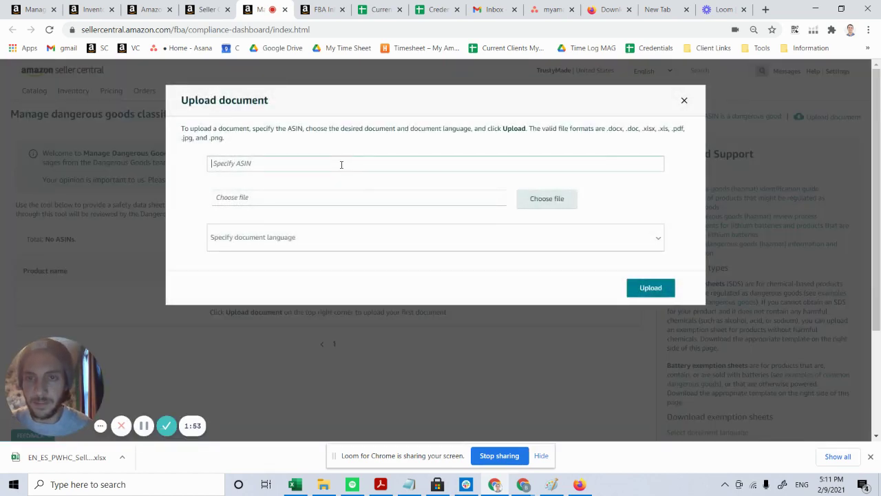
# Copy the ASIN B0842D8Y1S from the Send Inventory page into the upload form's ASIN field.
pyautogui.click(205, 8)
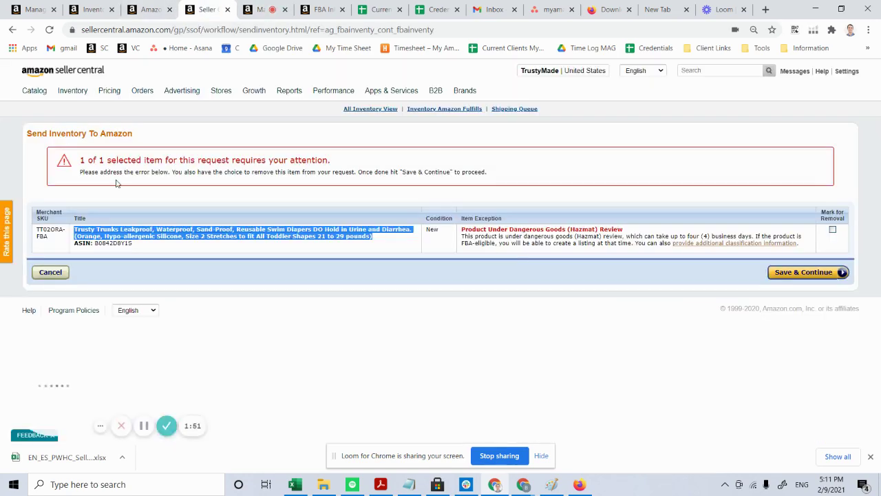
pyautogui.doubleClick(111, 243)
pyautogui.hotkey('ctrl', 'Tab')
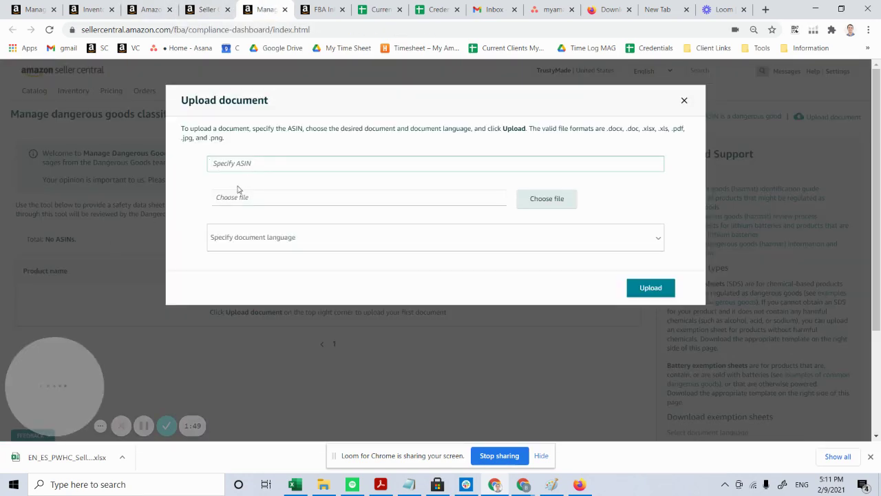
pyautogui.write('B0842D8Y1S')
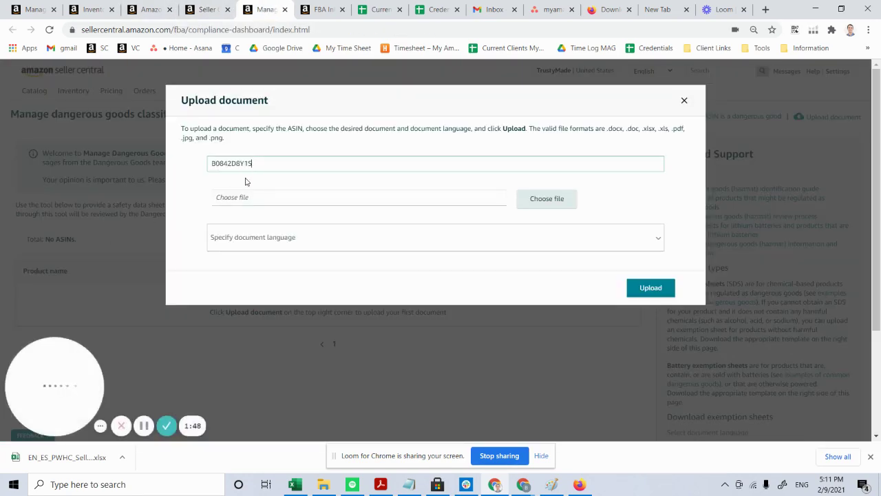
# Attach EN_ES_PWHC_Sellers_Final from the Downloads folder to the upload form and set the document language to English.
pyautogui.click(531, 198)
pyautogui.click(51, 153)
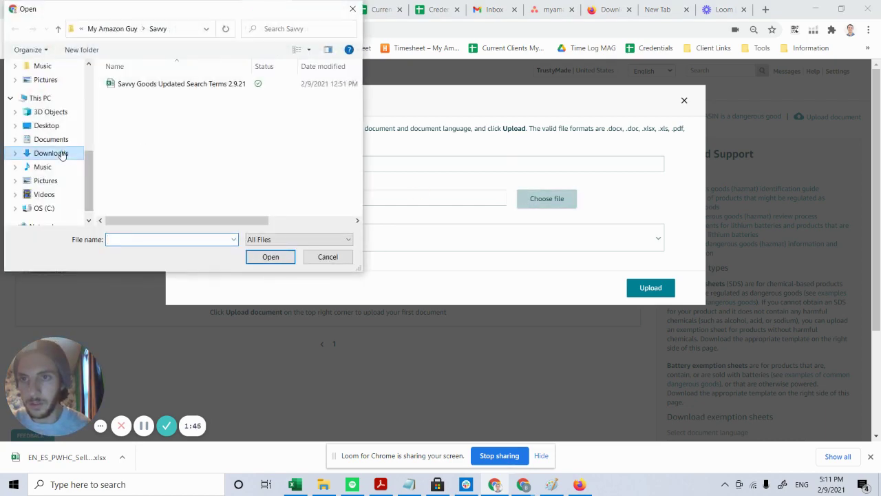
pyautogui.click(172, 97)
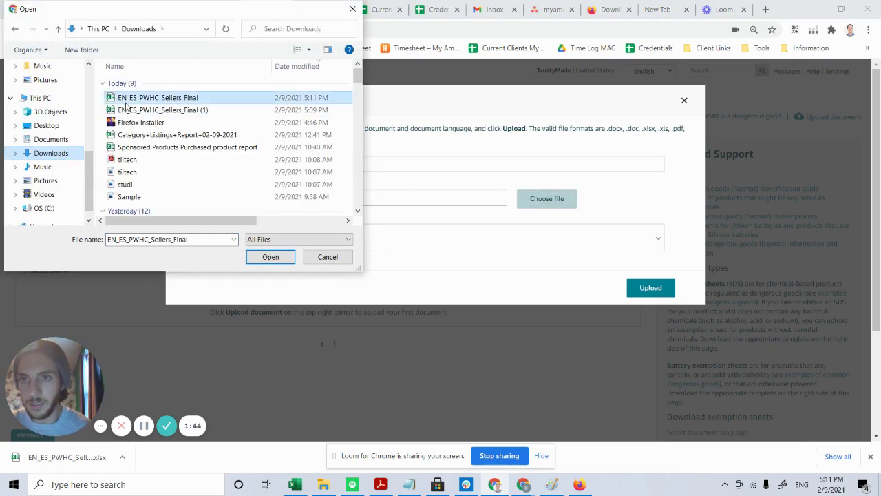
pyautogui.click(287, 256)
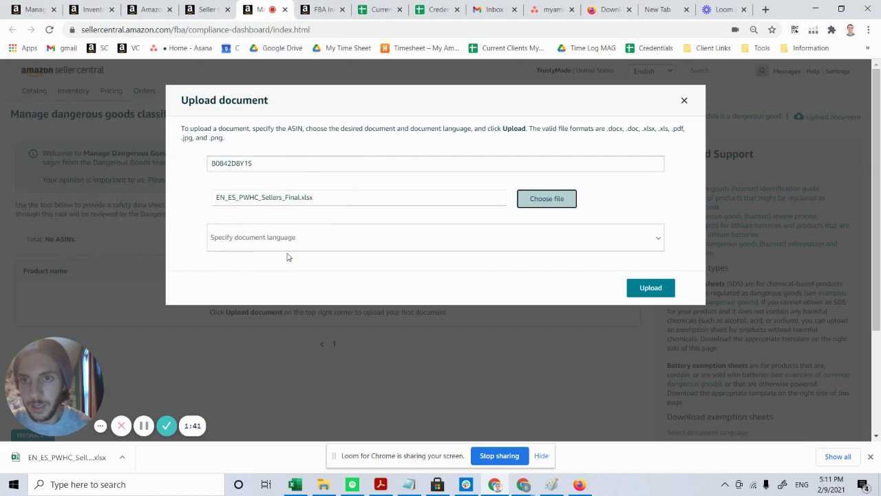
pyautogui.click(325, 238)
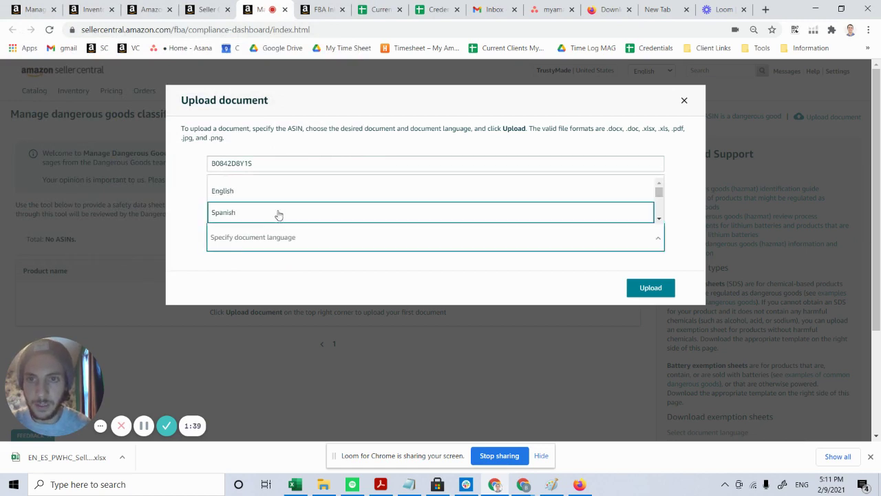
pyautogui.click(264, 190)
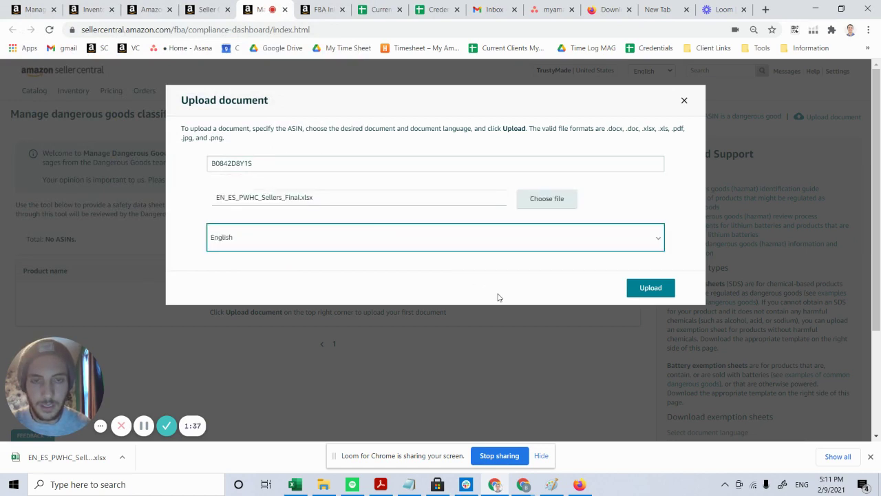